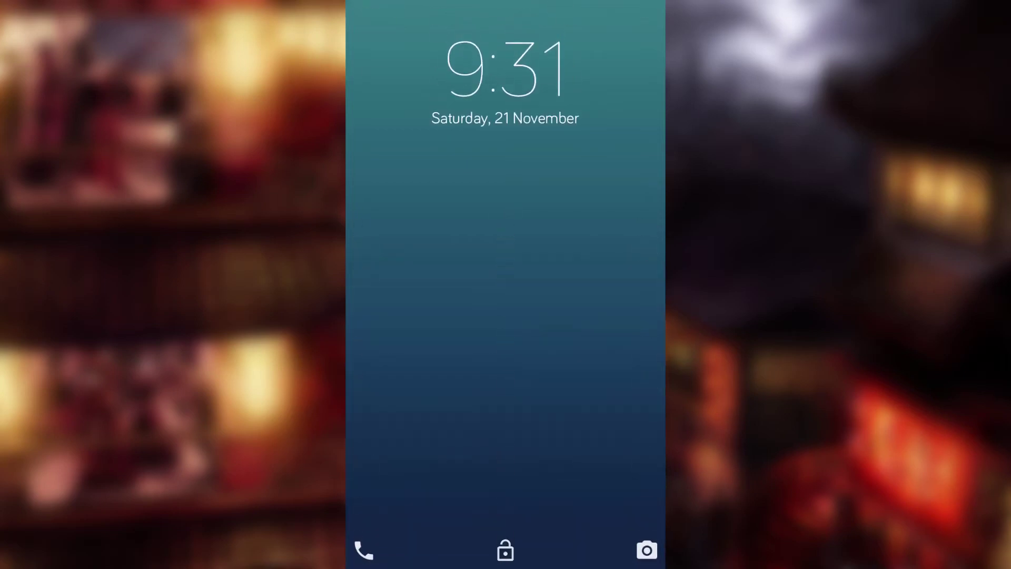
- Swipe up the Android-style passcode keypad, cancel it, then swipe to reopen it
{"action": "left_click", "coordinate": [557, 313]}
{"action": "left_click_drag", "start_coordinate": [505, 514], "coordinate": [505, 198]}
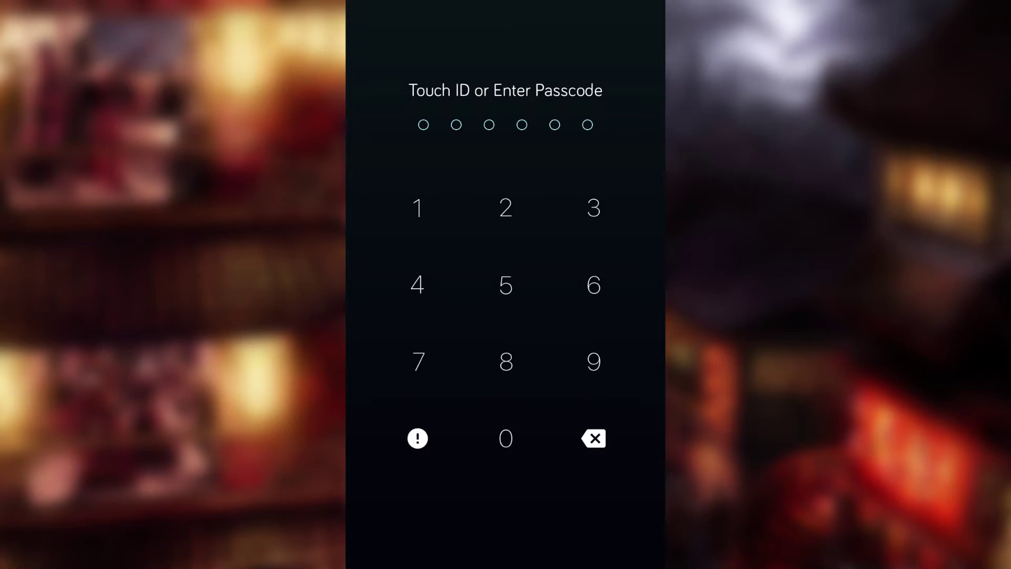
{"action": "left_click", "coordinate": [593, 439]}
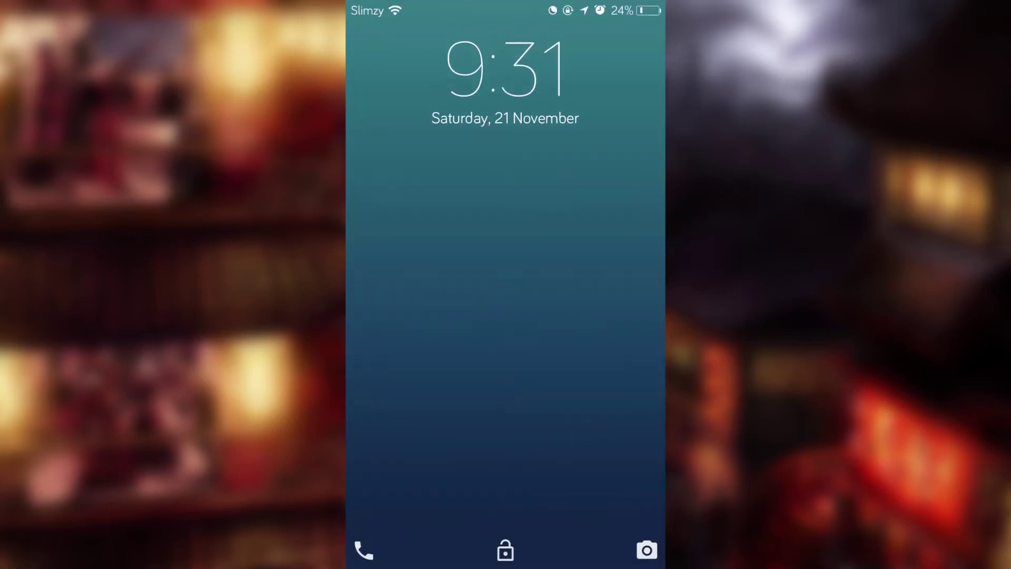
{"action": "left_click_drag", "start_coordinate": [372, 316], "coordinate": [648, 316]}
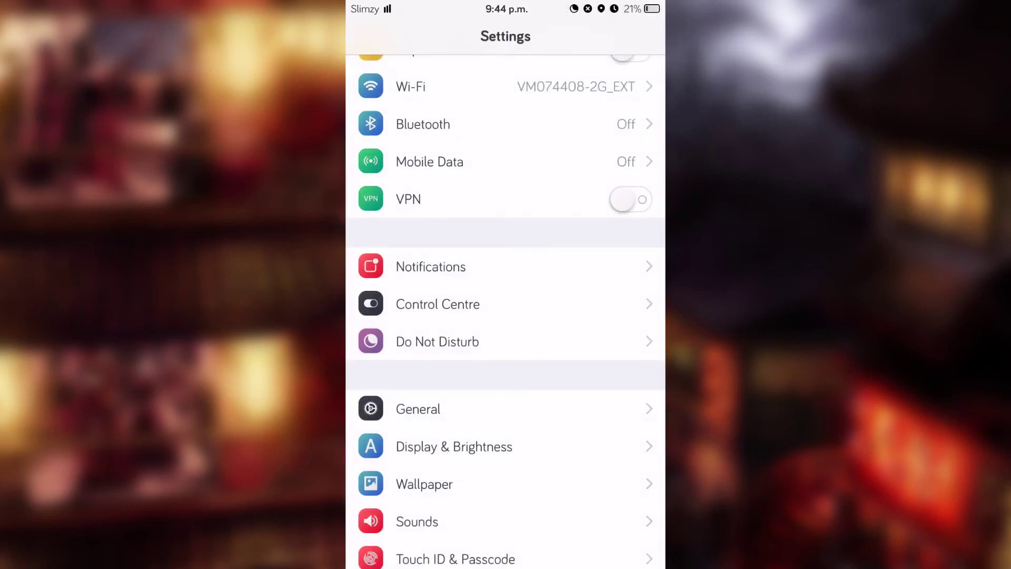
{"action": "scroll", "coordinate": [506, 312], "scroll_direction": "down", "scroll_amount": 10}
{"action": "scroll", "coordinate": [505, 311], "scroll_direction": "down", "scroll_amount": 5}
{"action": "scroll", "coordinate": [590, 374], "scroll_direction": "down", "scroll_amount": 8}
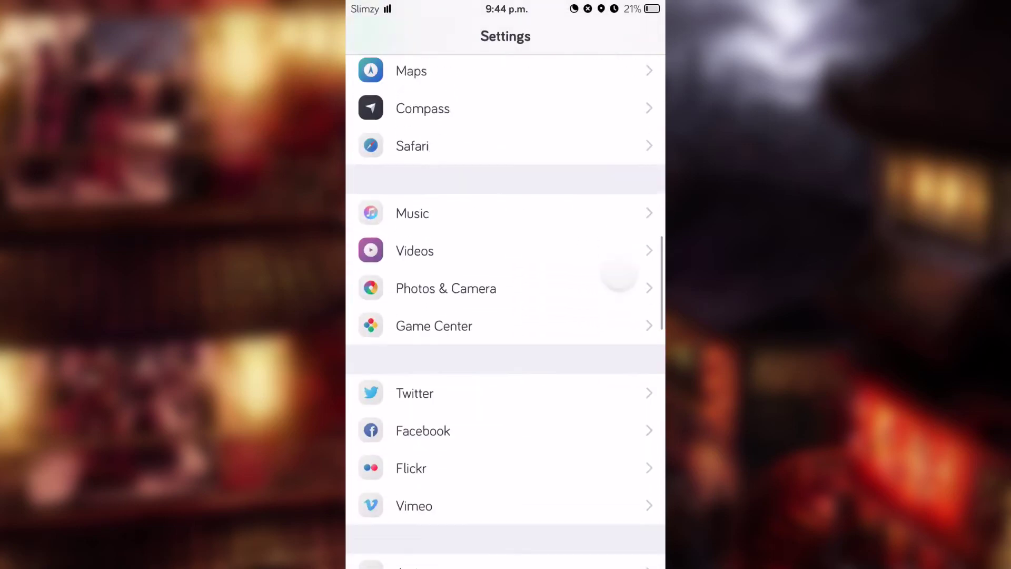
{"action": "scroll", "coordinate": [571, 396], "scroll_direction": "down", "scroll_amount": 2}
- Open the AndroLock entry in Settings, then its Settings sub-page of feature switches
{"action": "left_click", "coordinate": [521, 431]}
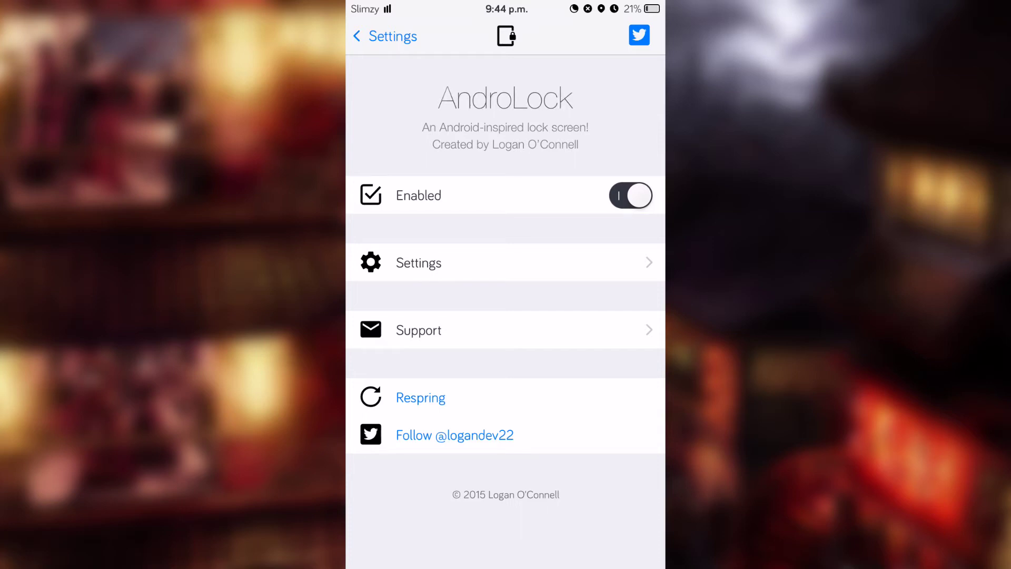
{"action": "left_click", "coordinate": [543, 261]}
{"action": "scroll", "coordinate": [526, 357], "scroll_direction": "down", "scroll_amount": 1}
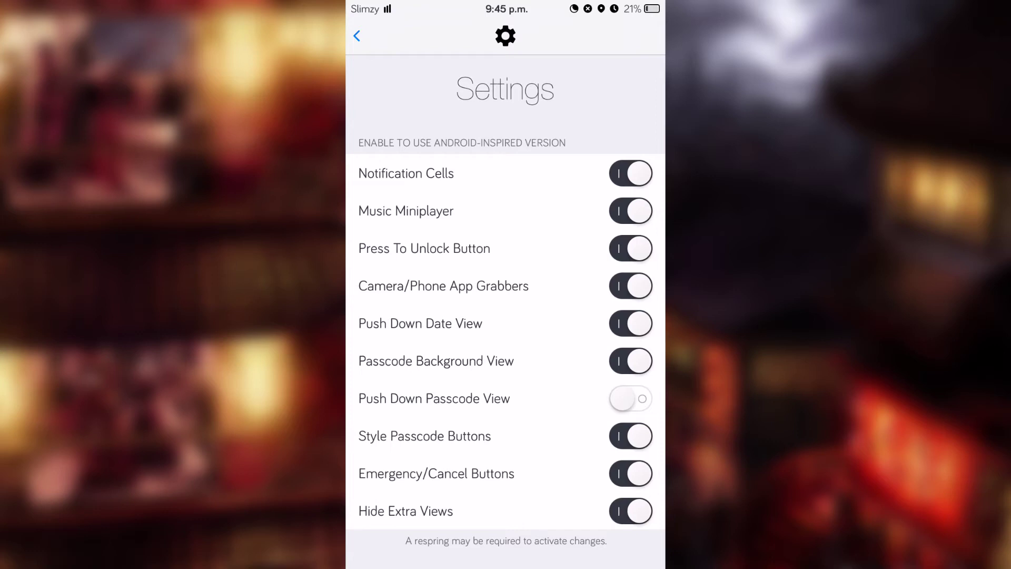
- Scroll through AndroLock's feature switches and close the Low Battery alert
{"action": "left_click_drag", "start_coordinate": [526, 419], "coordinate": [532, 364]}
{"action": "left_click", "coordinate": [563, 340]}
- Swipe back from the feature switches to the main AndroLock page
{"action": "left_click_drag", "start_coordinate": [370, 386], "coordinate": [568, 372]}
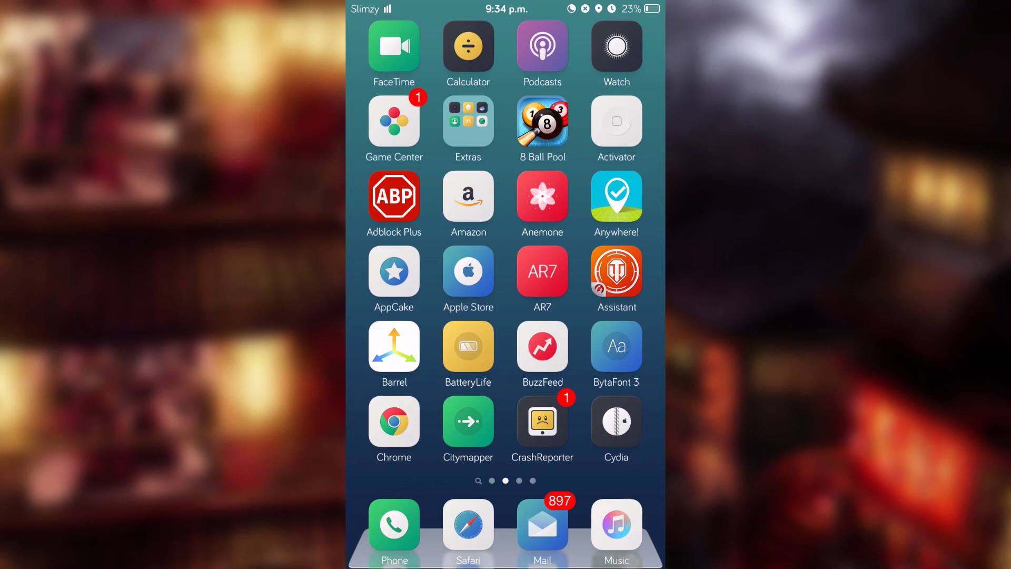
- Swipe right to the home screen page with Messages, Calendar and Settings
{"action": "left_click_drag", "start_coordinate": [395, 277], "coordinate": [617, 277]}
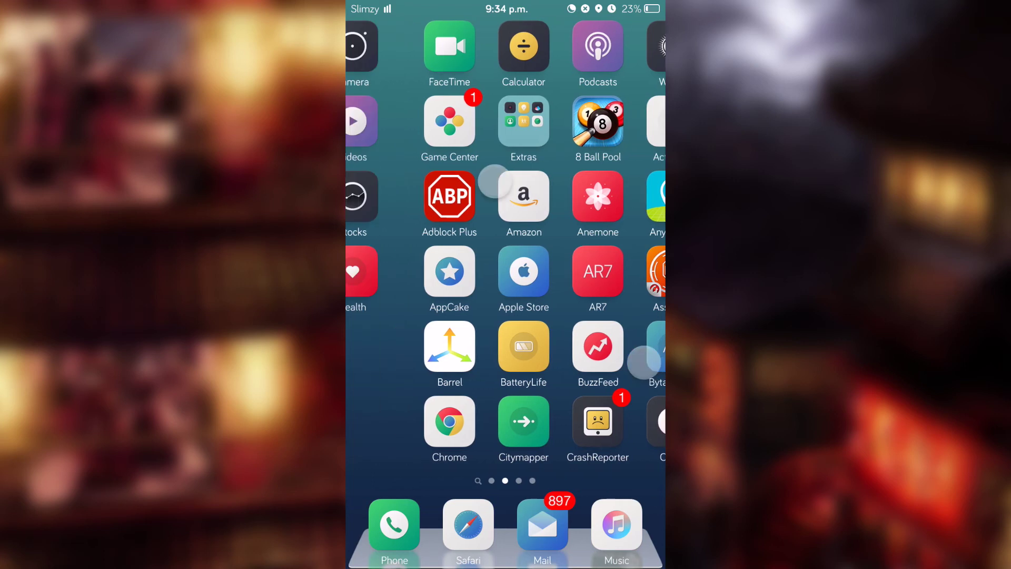